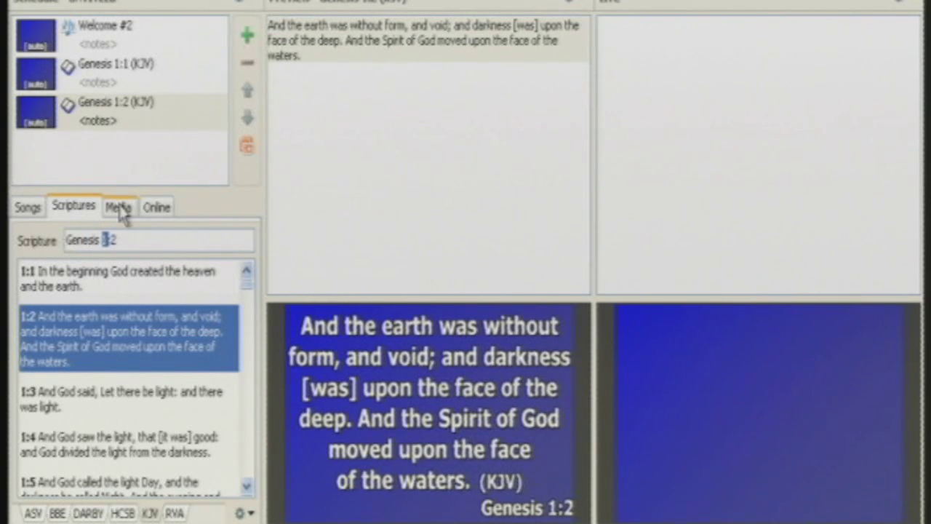
Step: Open the library of video backgrounds
click(119, 208)
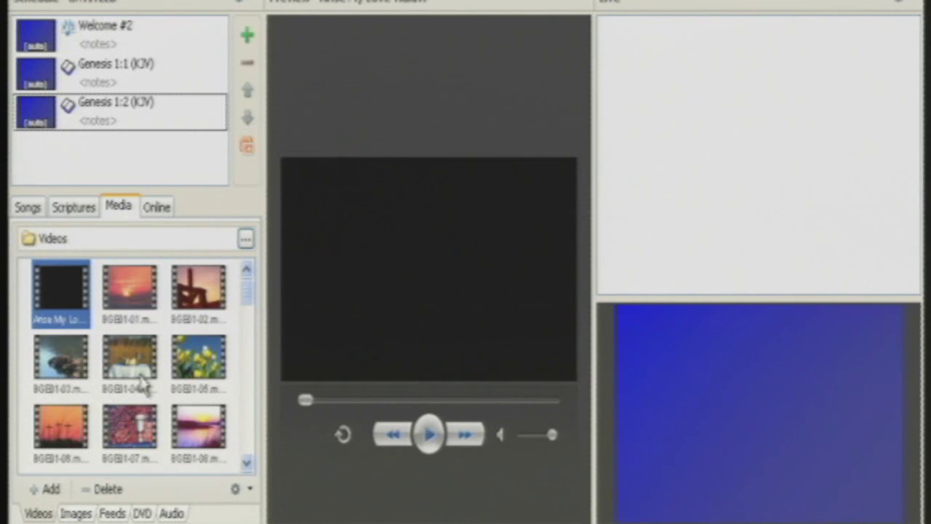
click(77, 514)
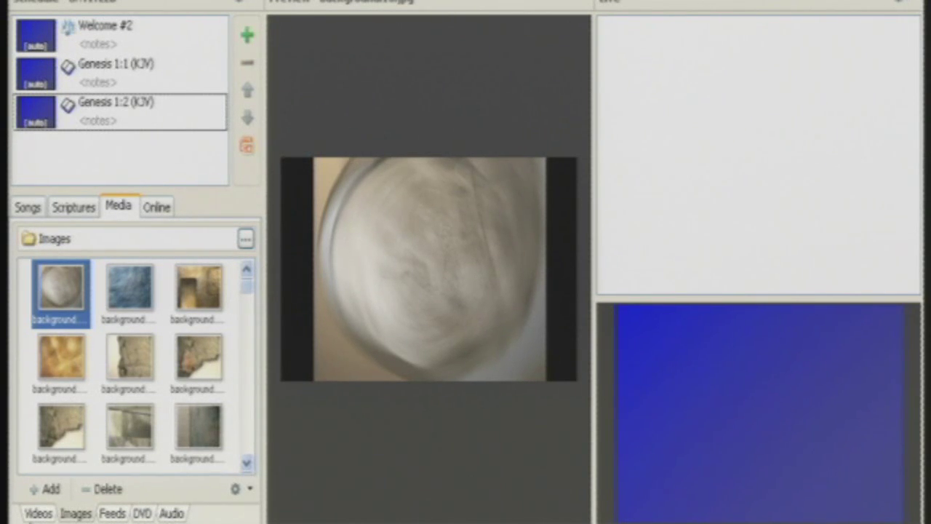
click(36, 512)
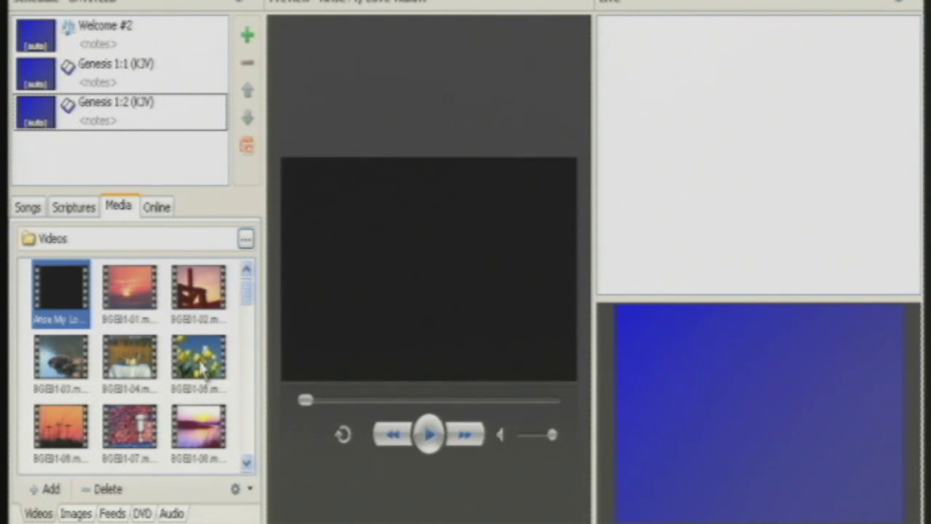
Step: Drag the BGEB1-02 silhouetted cross video onto Welcome #2 as its background
click(200, 308)
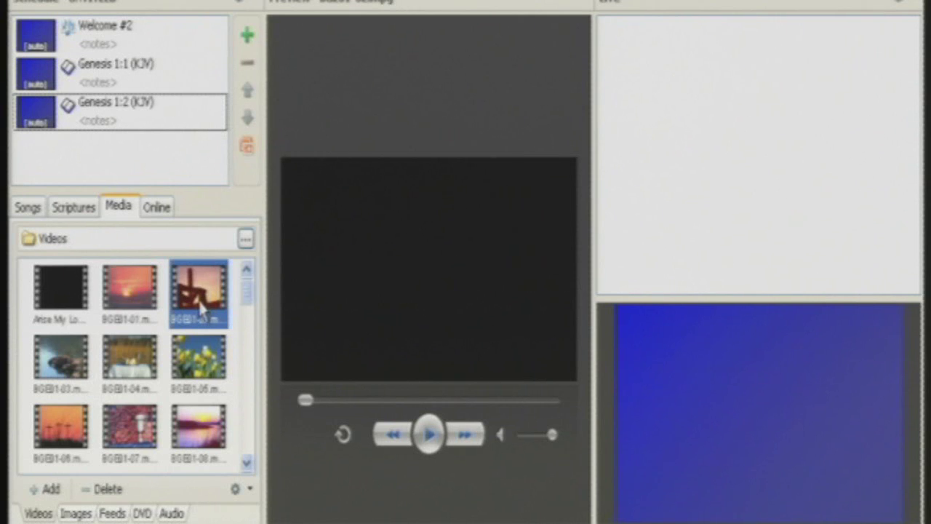
drag(201, 308, 186, 232)
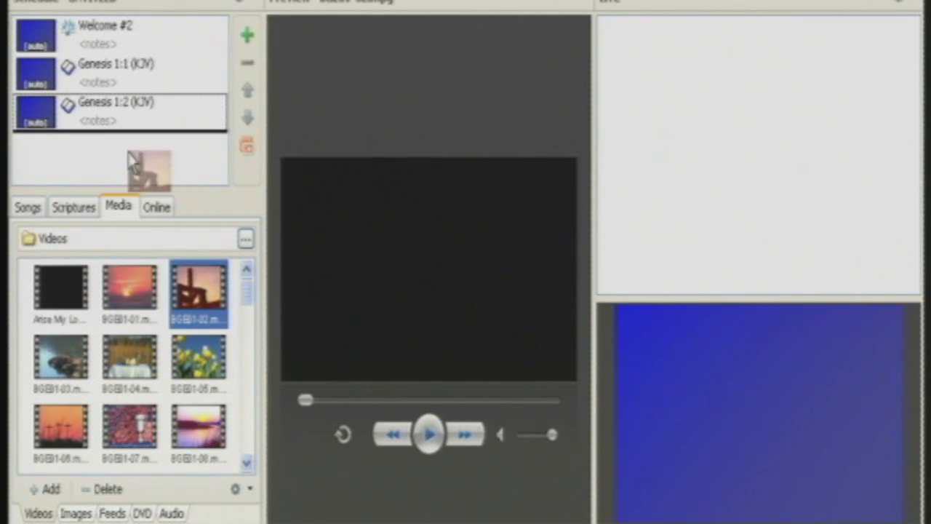
mouse_move(187, 231)
mouse_down()
mouse_move(105, 59)
mouse_move(98, 145)
mouse_move(89, 42)
mouse_up()
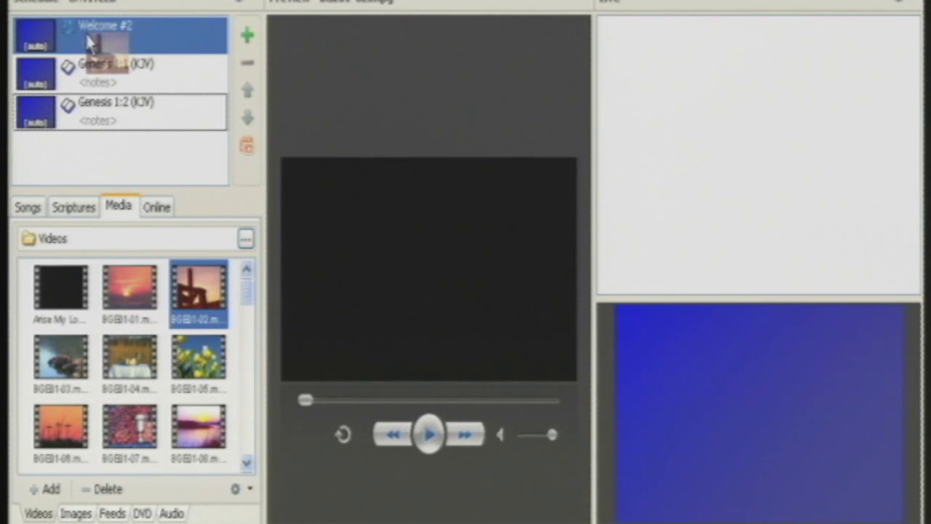
drag(87, 42, 86, 43)
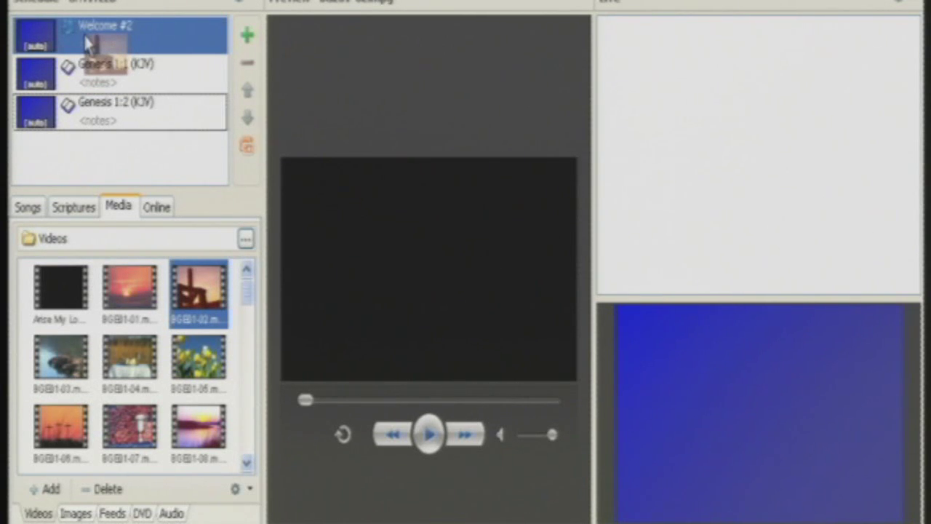
drag(85, 44, 86, 43)
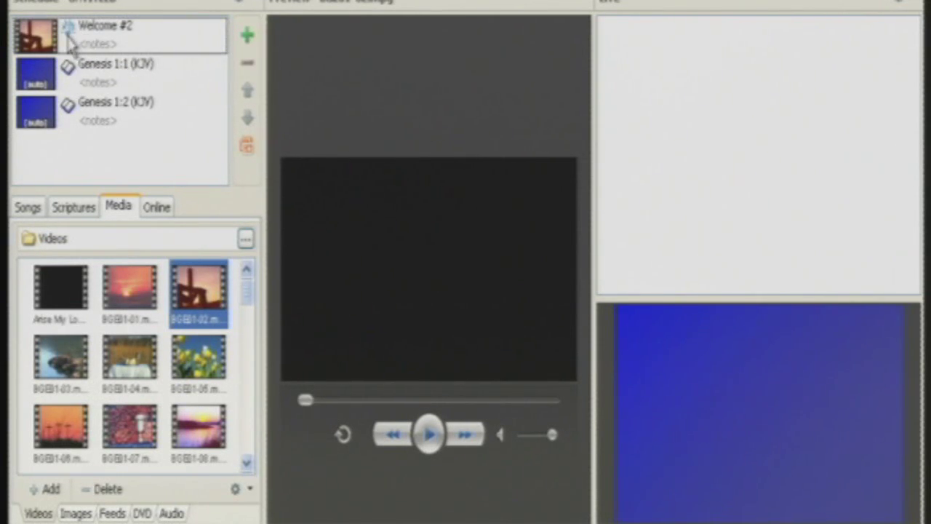
Step: Preview Welcome #2 and send it to the live output
click(70, 44)
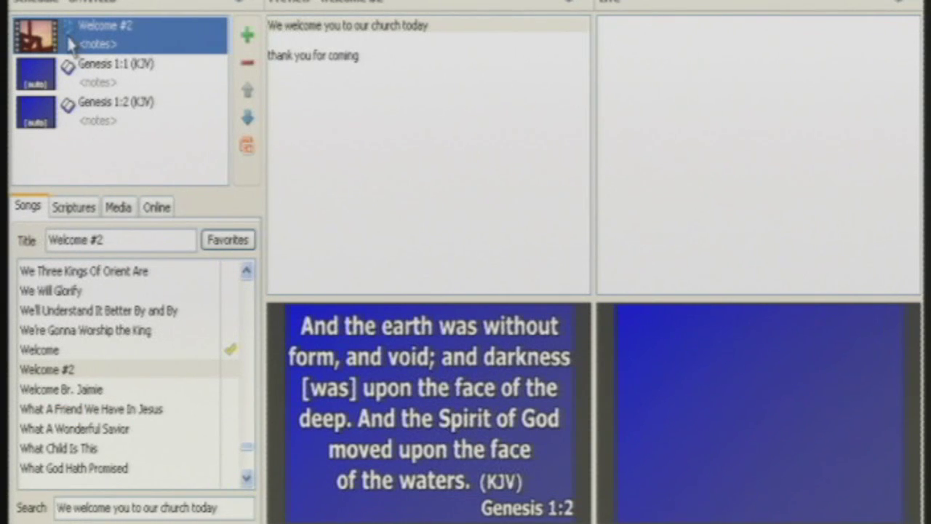
double_click(70, 43)
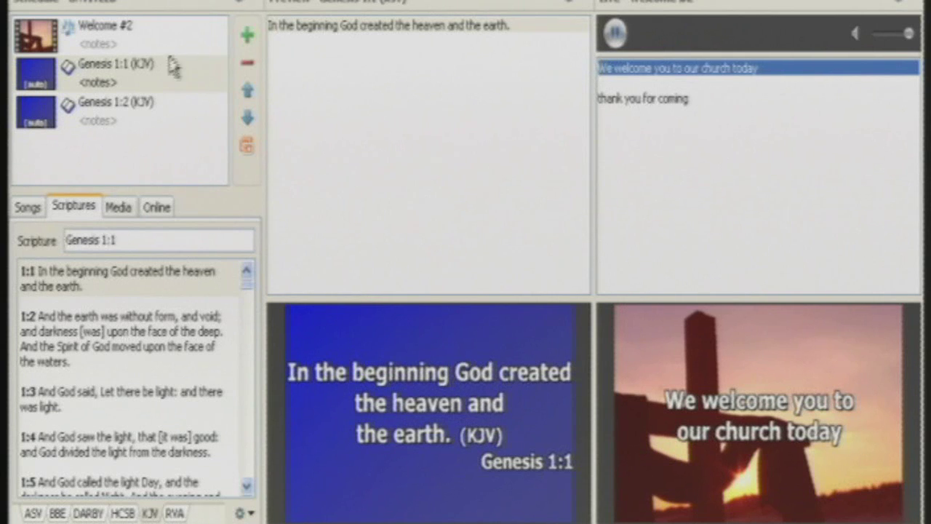
Step: Remove Genesis 1:1 from the schedule and add Genesis 1:2 again
click(255, 71)
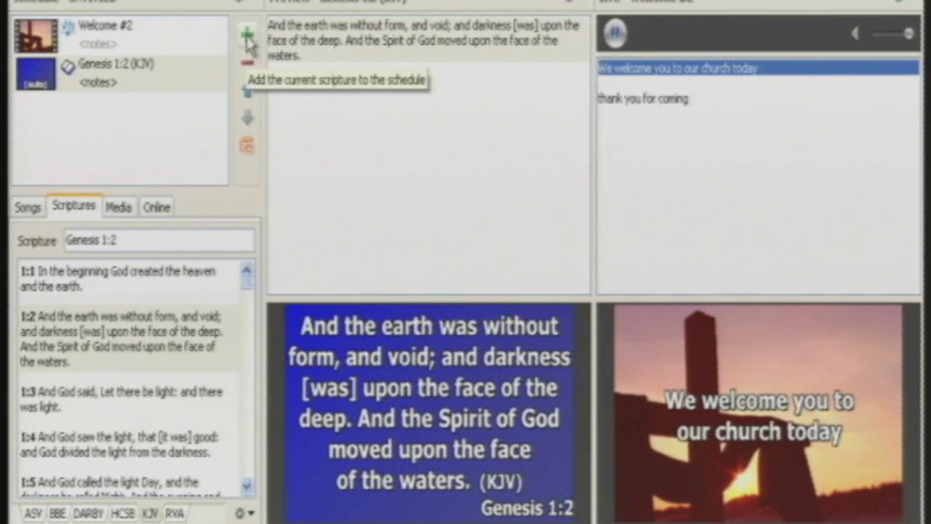
click(247, 38)
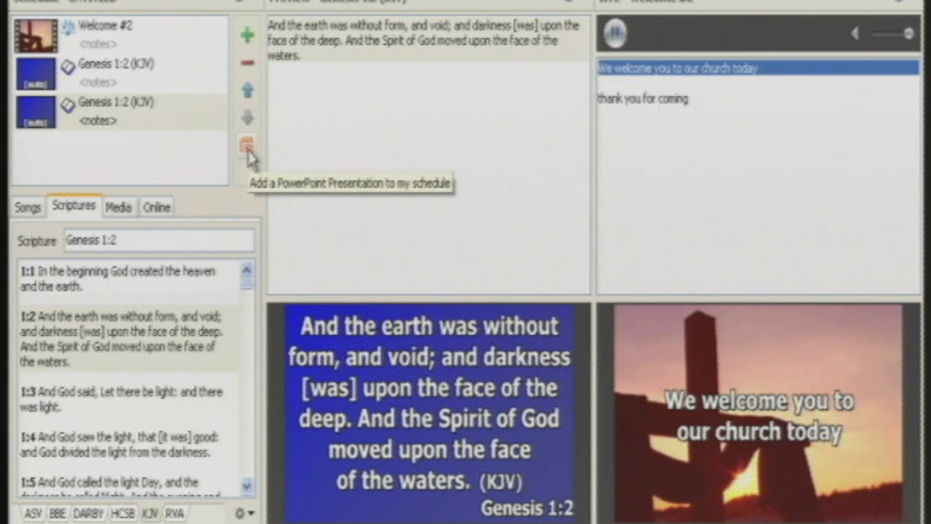
click(248, 149)
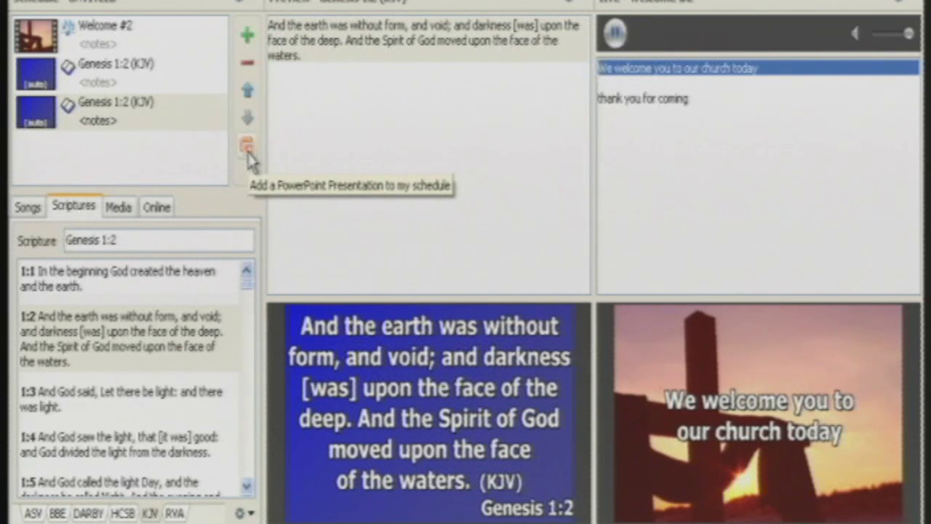
Step: Show the DVD clips in the media library and start adding a new DVD clip
click(124, 208)
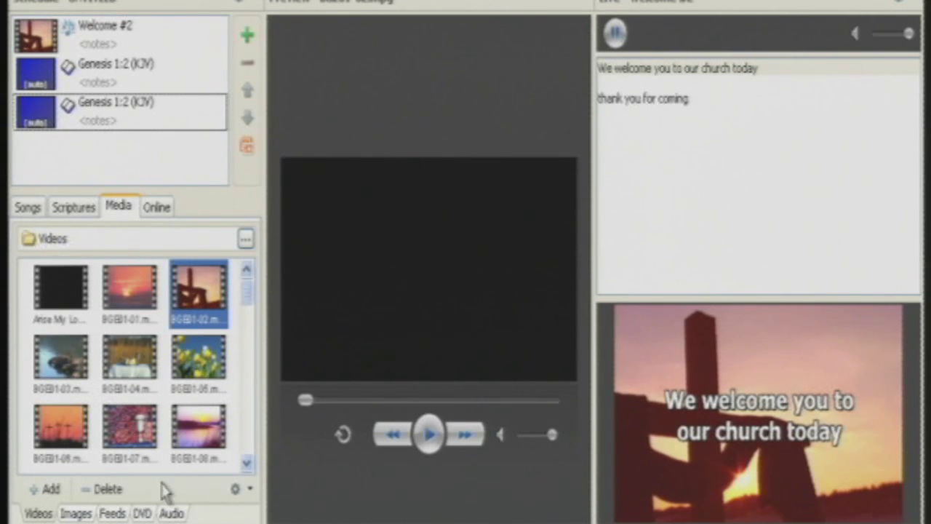
click(143, 513)
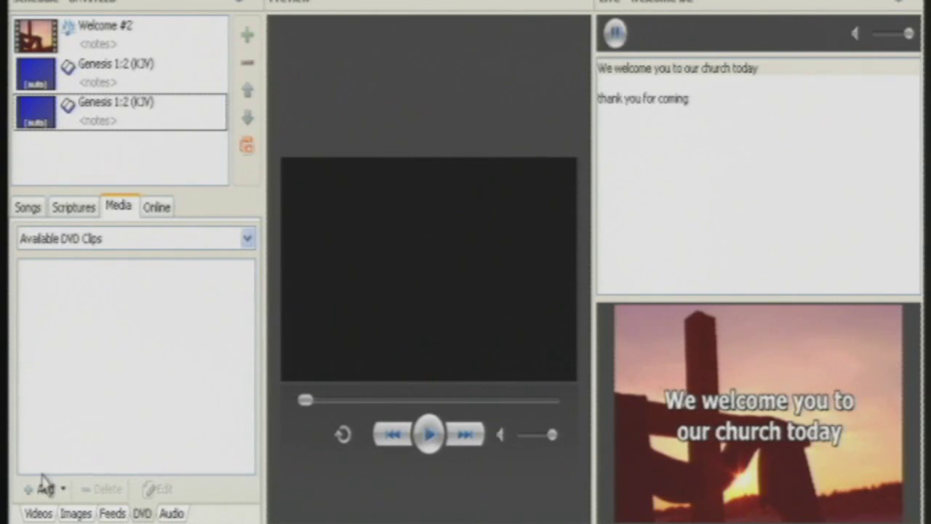
click(44, 489)
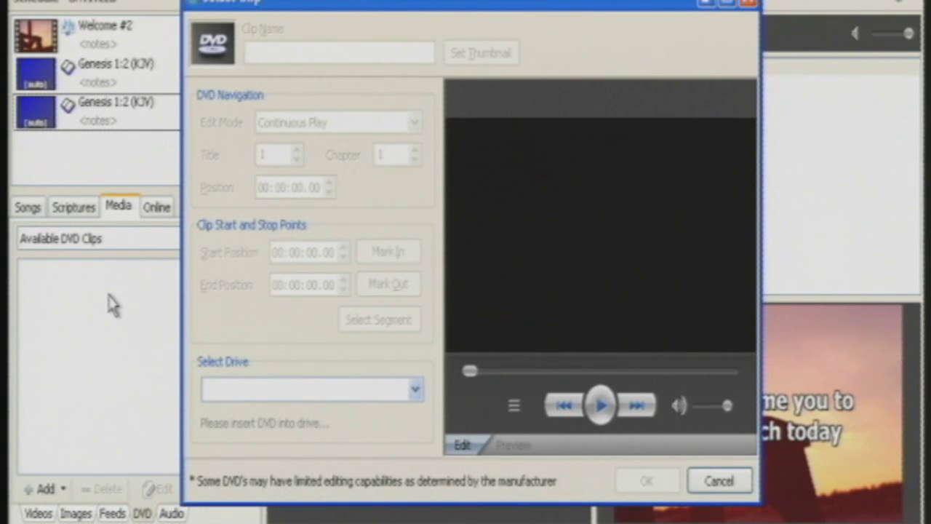
click(720, 482)
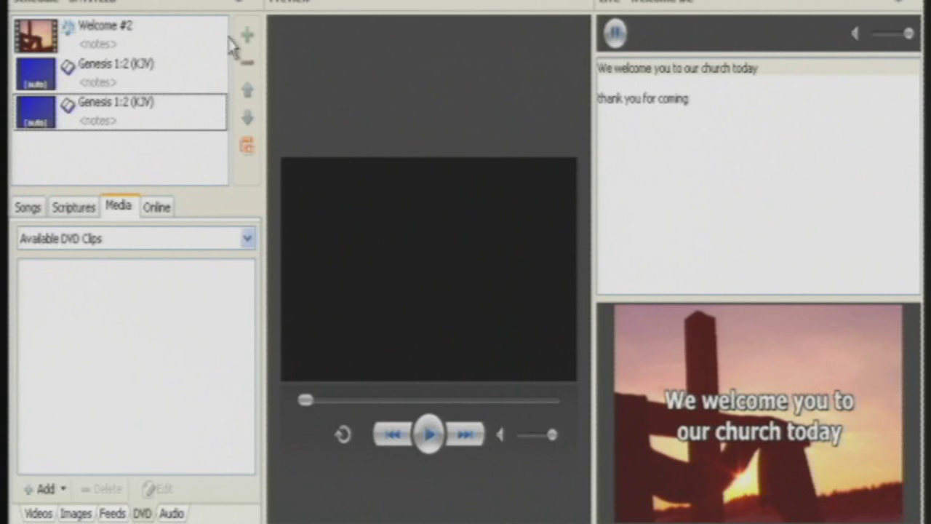
Step: Open the schedule's Full View / Summary View options menu, then dismiss it
click(251, 5)
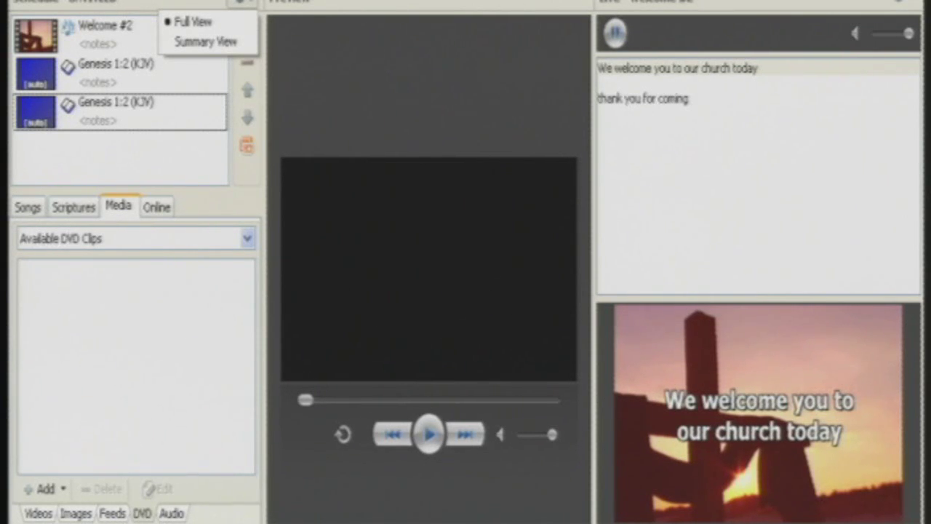
key(Escape)
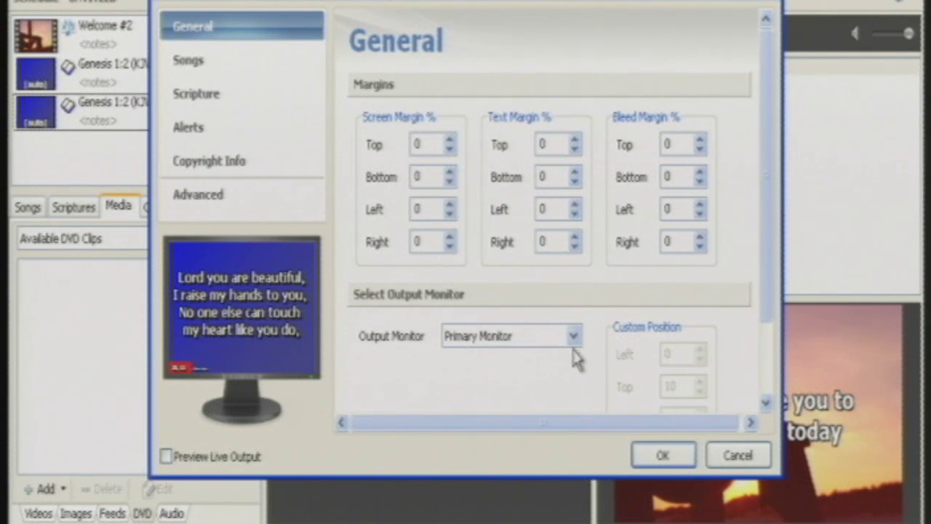
click(574, 335)
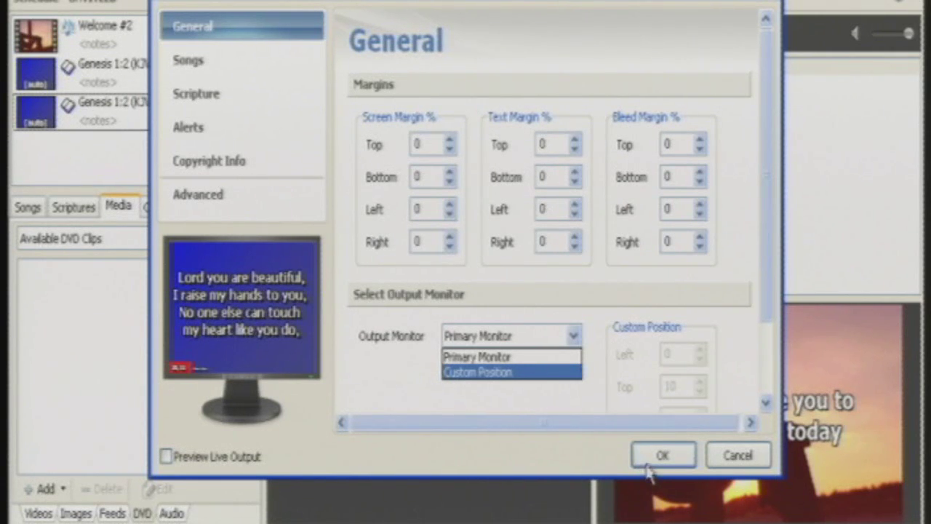
click(744, 462)
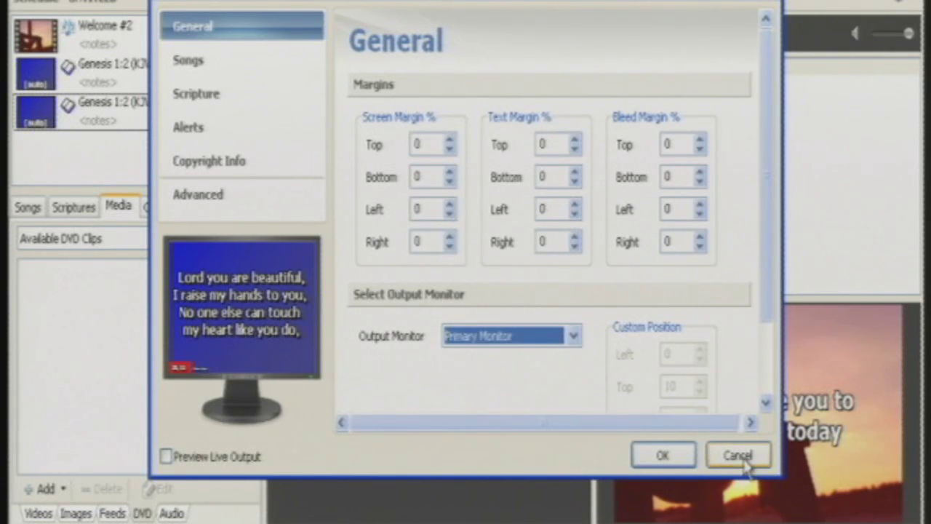
click(738, 457)
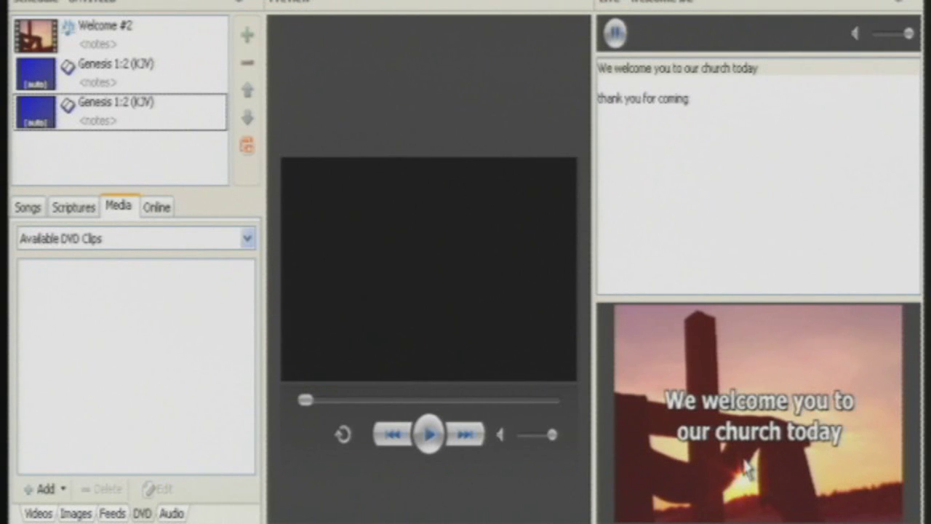